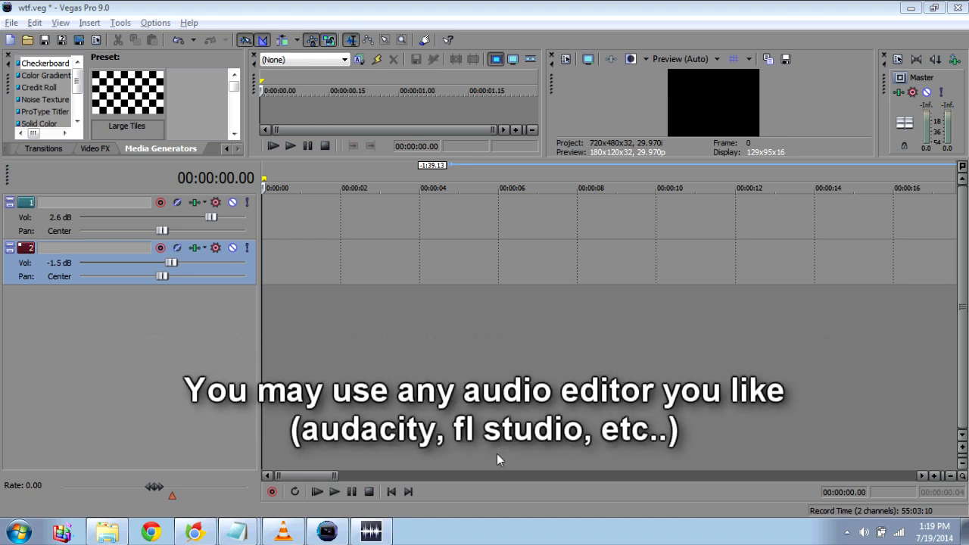
# Bring up the yumul folder and place the instrumental lolint.wav at the start of track 1.
pyautogui.hotkey('alt', 'Tab')
pyautogui.hotkey('alt', 'Tab')
pyautogui.hotkey('alt', 'shift', 'Tab')
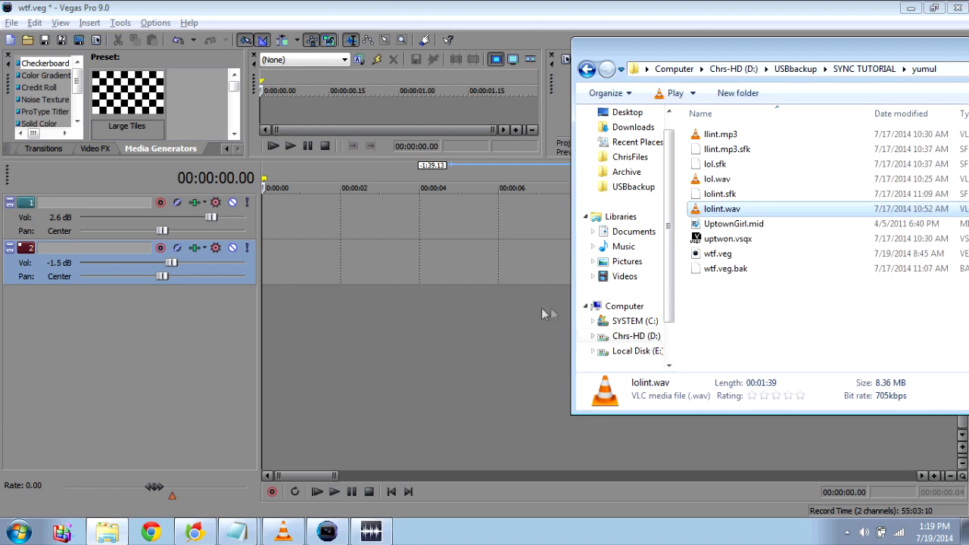
pyautogui.moveTo(385, 243); pyautogui.dragTo(240, 215)
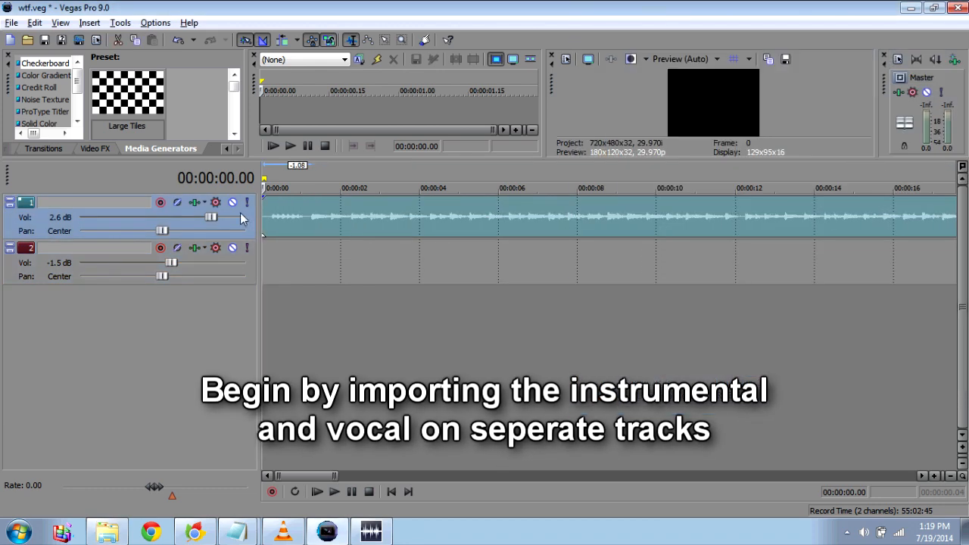
# Add the vocal file lol.wav from the yumul folder to track 2, starting about one second in.
pyautogui.hotkey('alt', 'Tab')
pyautogui.moveTo(717, 179); pyautogui.dragTo(315, 280)
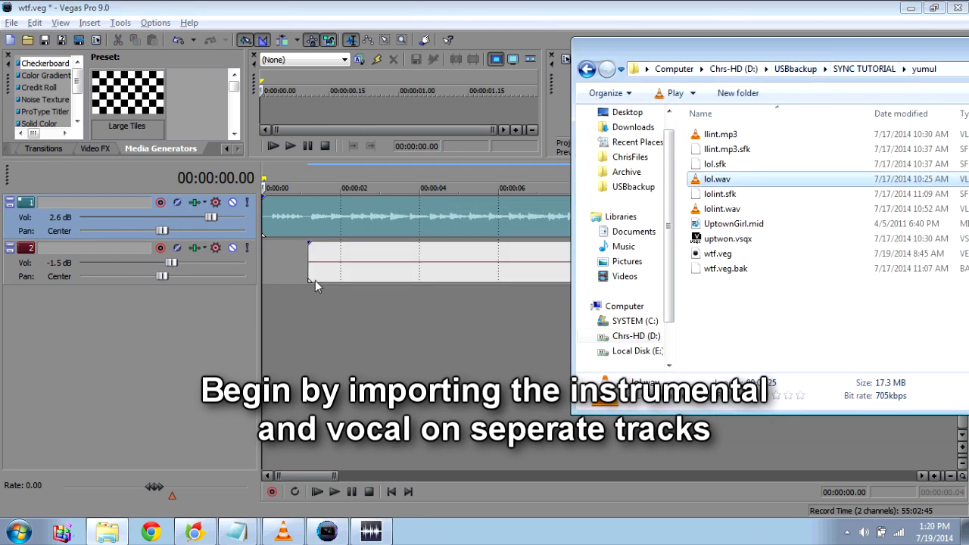
pyautogui.click(388, 314)
# Mute the vocal track and listen to the instrumental alone from about 12 seconds.
pyautogui.scroll(-1, 388, 314)
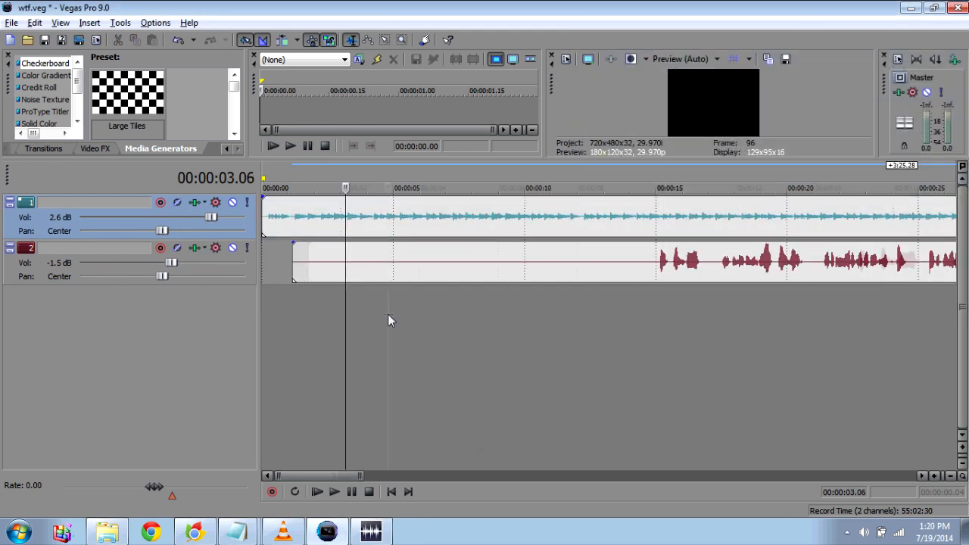
pyautogui.scroll(-1, 387, 318)
pyautogui.click(428, 276)
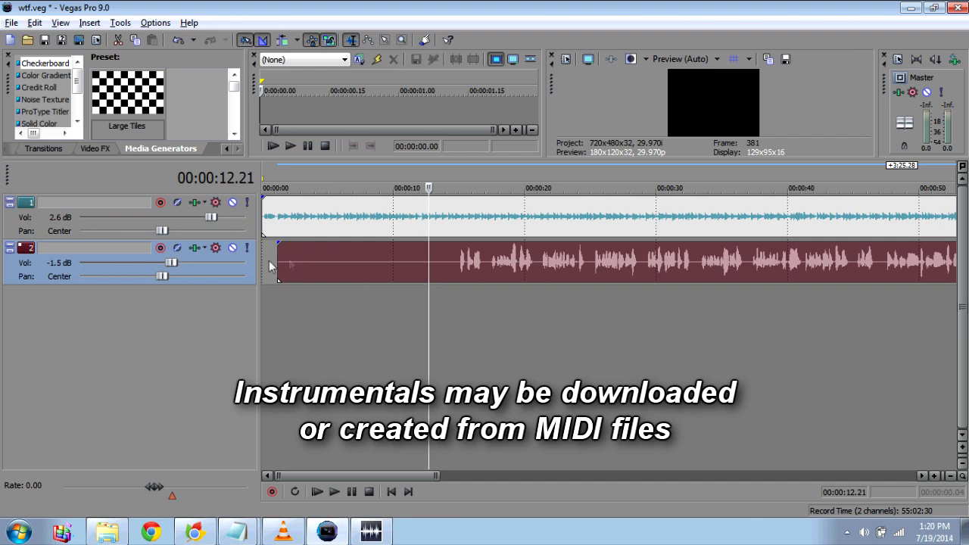
pyautogui.click(234, 249)
pyautogui.press('space')
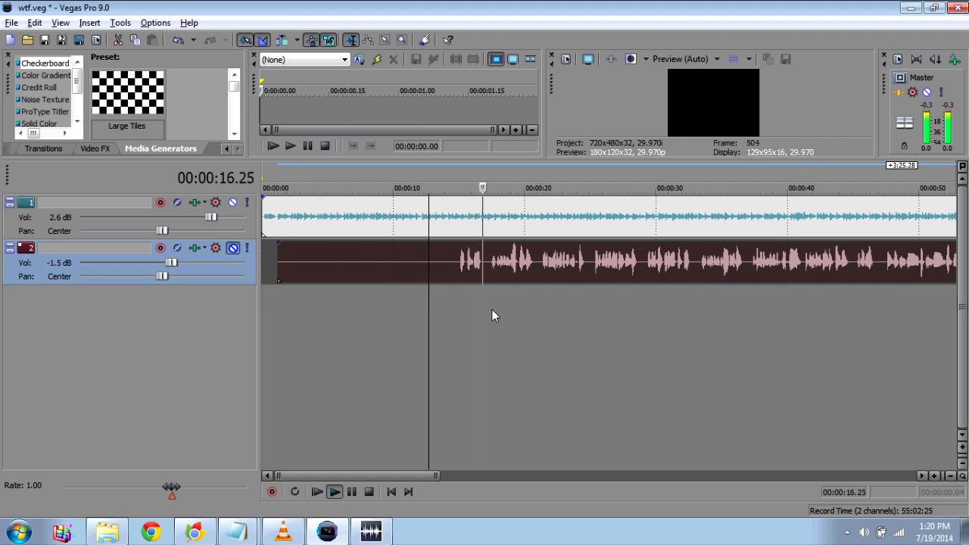
pyautogui.press('space')
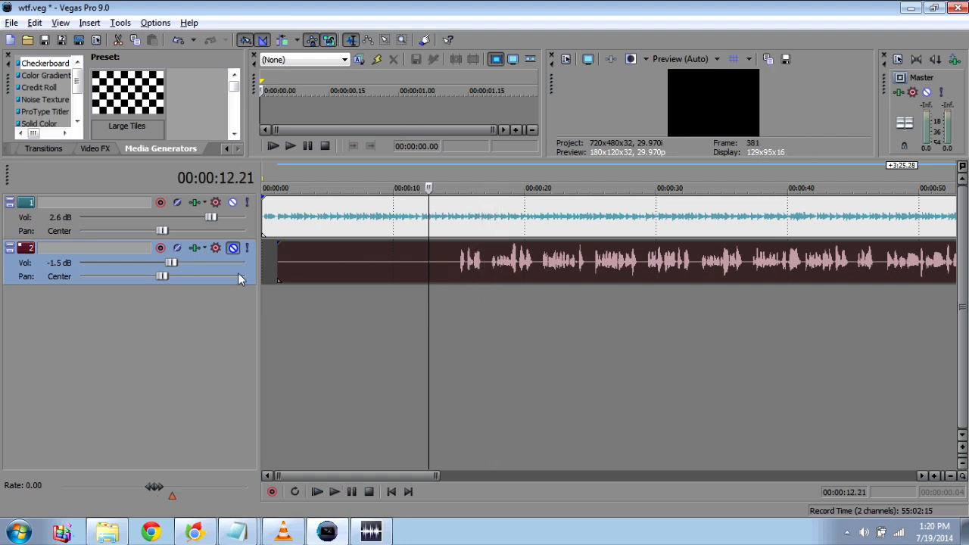
# Unmute the vocal track, mute the instrumental, and listen to the vocals alone from about 15 seconds.
pyautogui.click(232, 248)
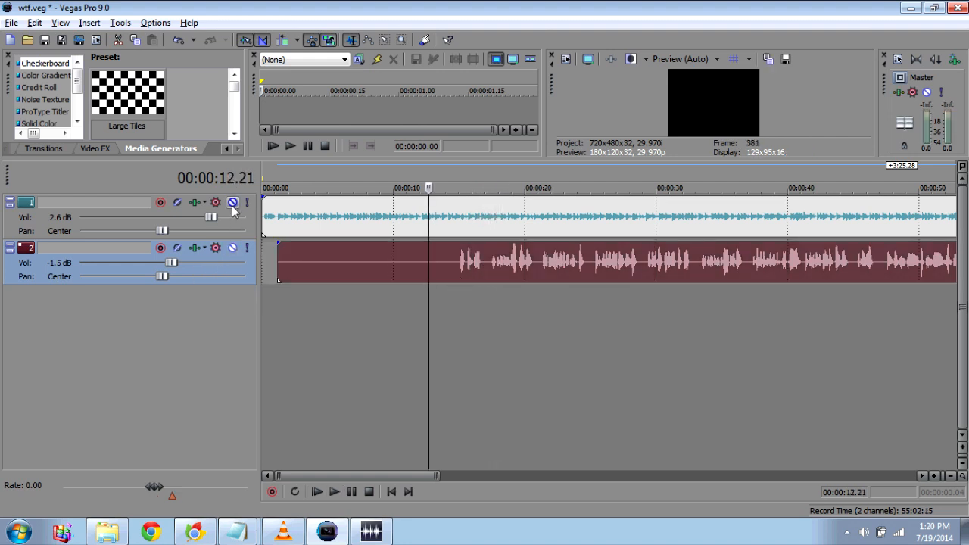
pyautogui.click(233, 203)
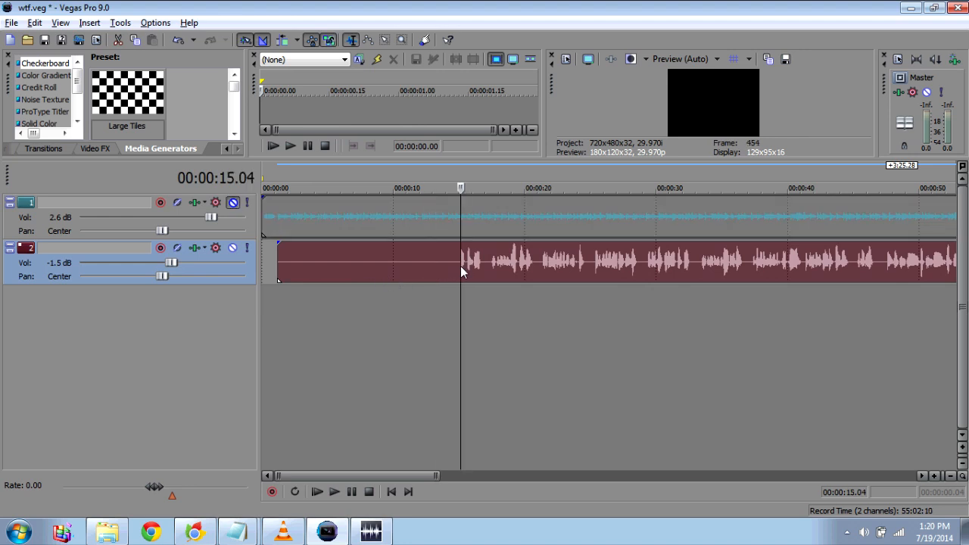
pyautogui.press('space')
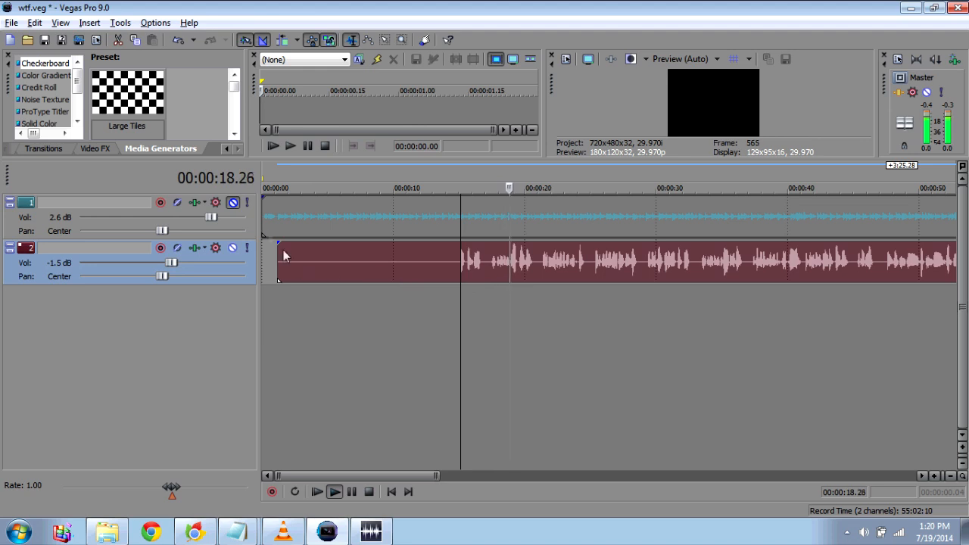
pyautogui.press('space')
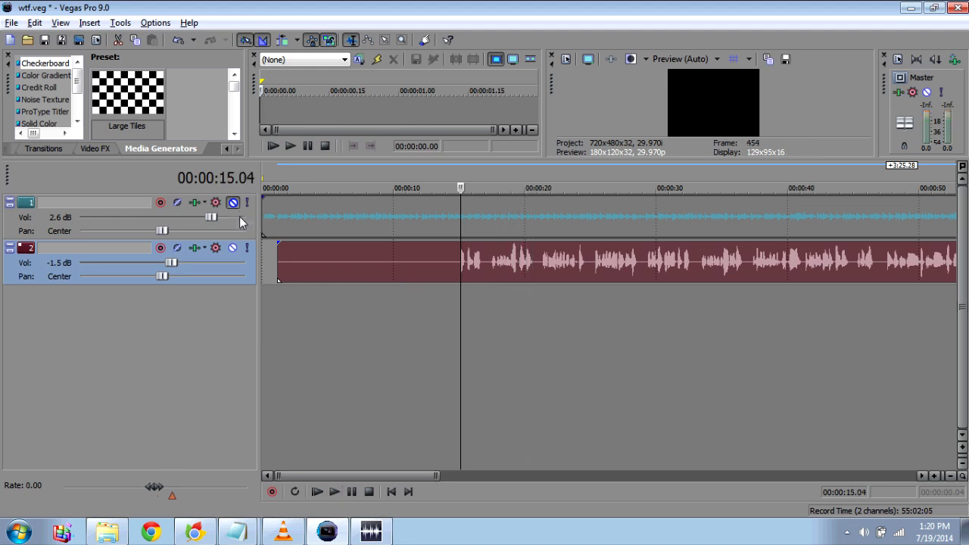
# Unmute the instrumental and play both tracks together from 15 seconds.
pyautogui.click(232, 203)
pyautogui.press('Left')
pyautogui.press('Left')
pyautogui.press('Left')
pyautogui.press('Left')
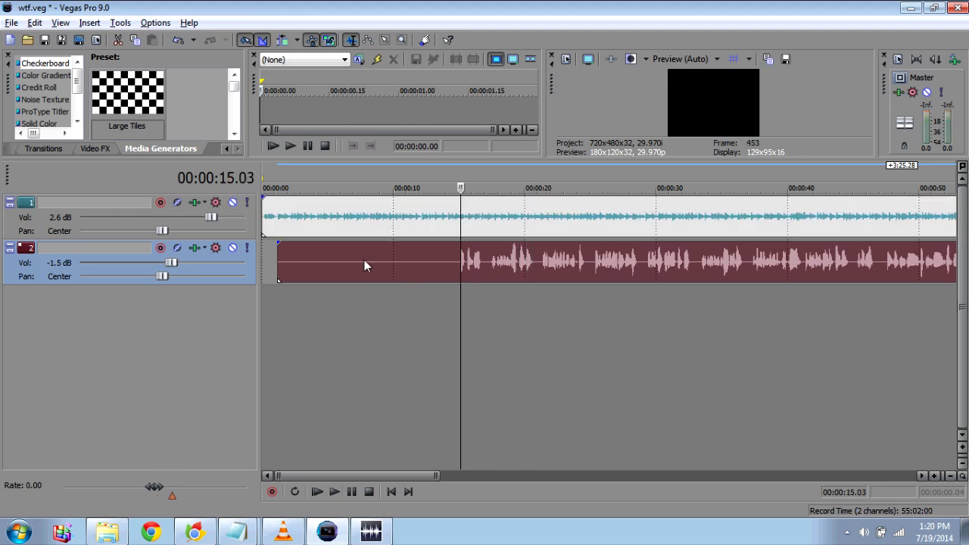
pyautogui.press('space')
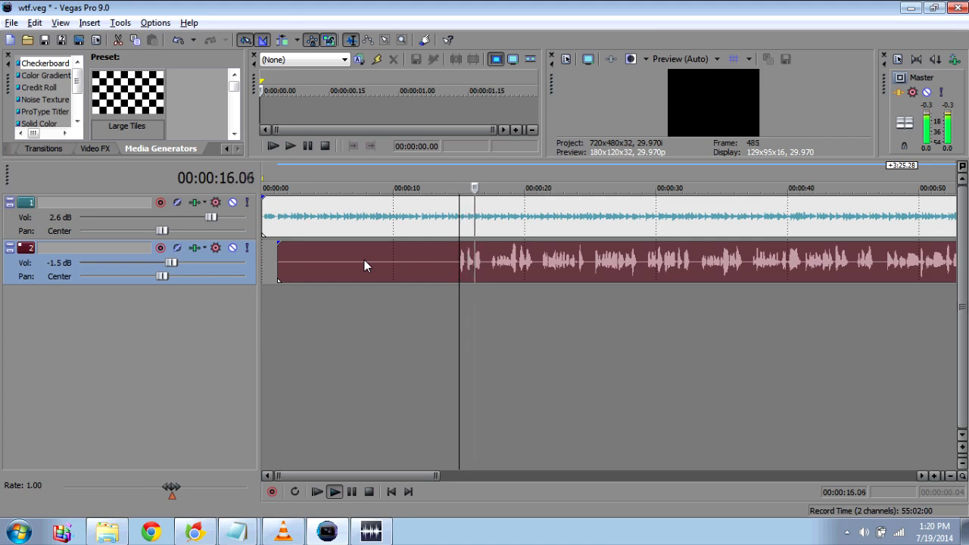
pyautogui.press('space')
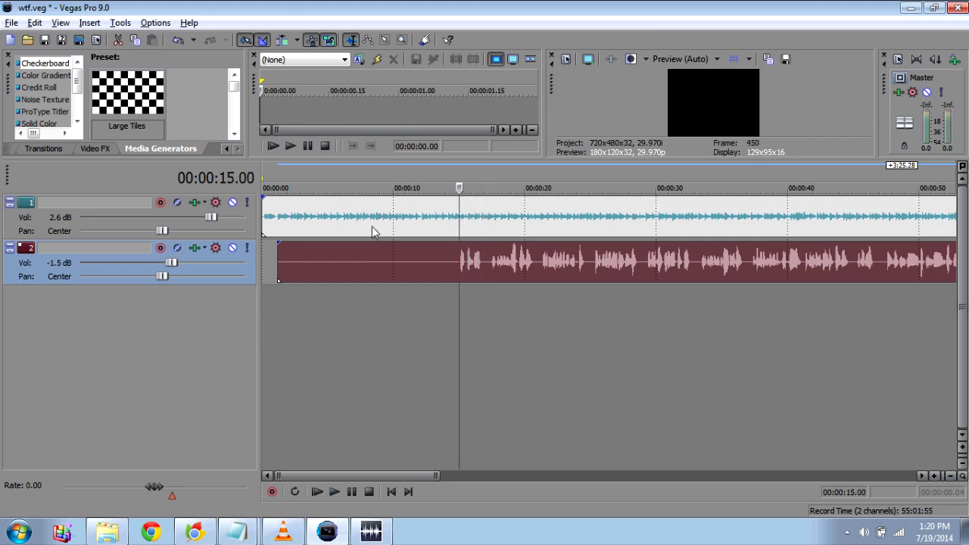
# Listen to the instrumental from about 4 seconds and place the cursor on the waveform peak just after 9 seconds, where the vocals should start.
pyautogui.click(372, 229)
pyautogui.scroll(4, 479, 262)
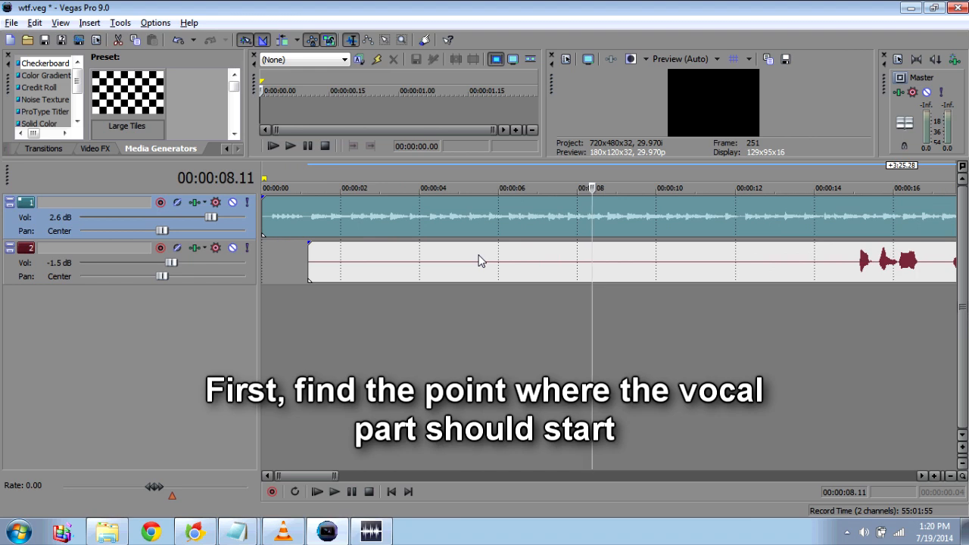
pyautogui.scroll(2, 478, 261)
pyautogui.click(379, 238)
pyautogui.press('space')
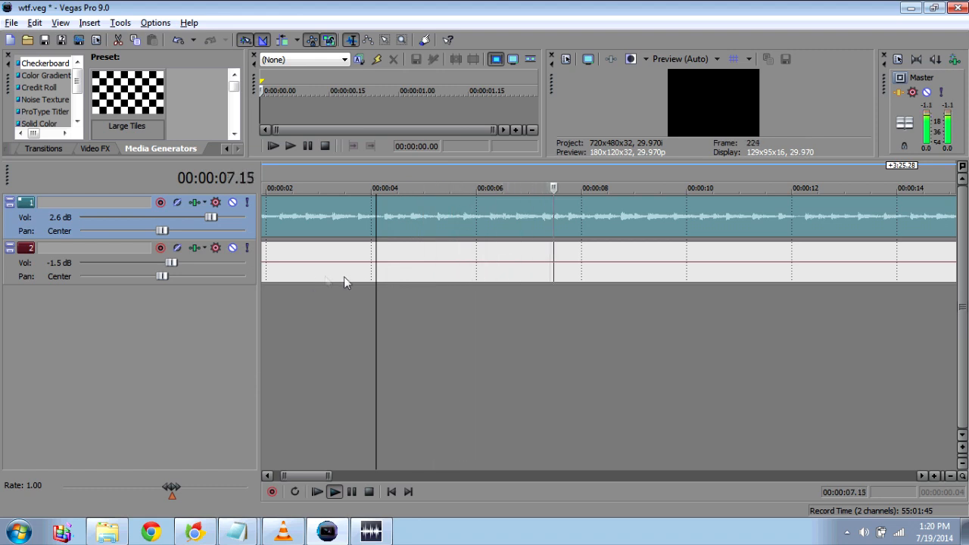
pyautogui.press('Return')
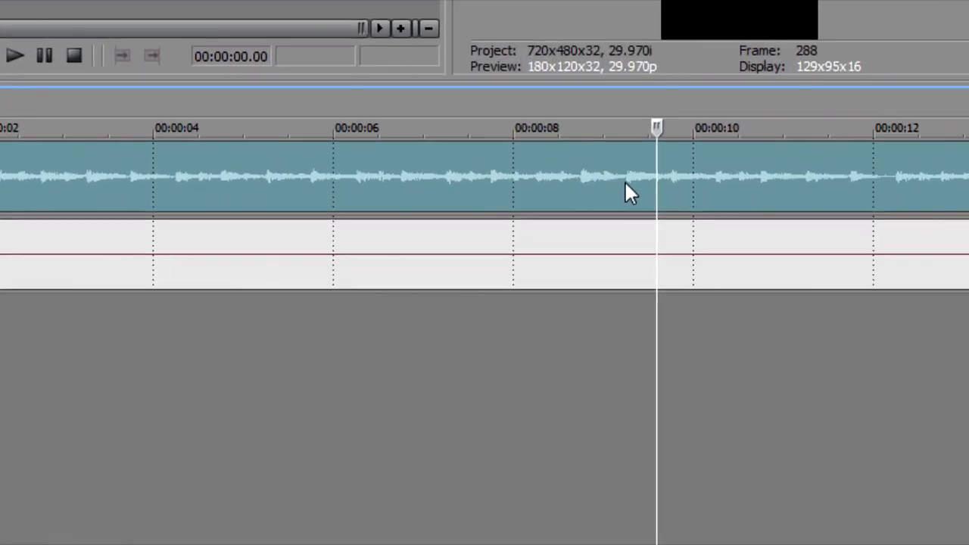
pyautogui.click(647, 219)
pyautogui.scroll(1, 646, 220)
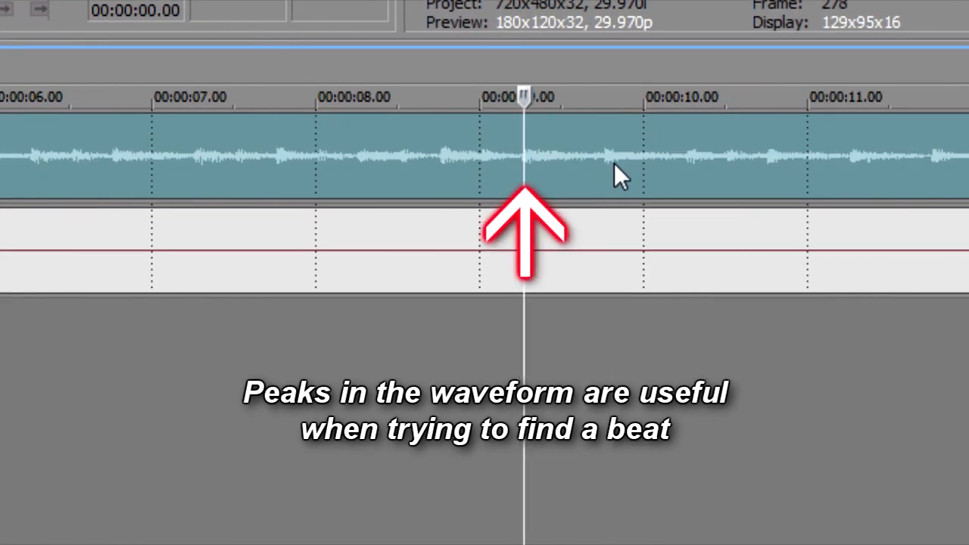
# Trim the leading silence off the vocal clip and align its first peak with the instrumental peak just after 9 seconds.
pyautogui.scroll(-3, 615, 165)
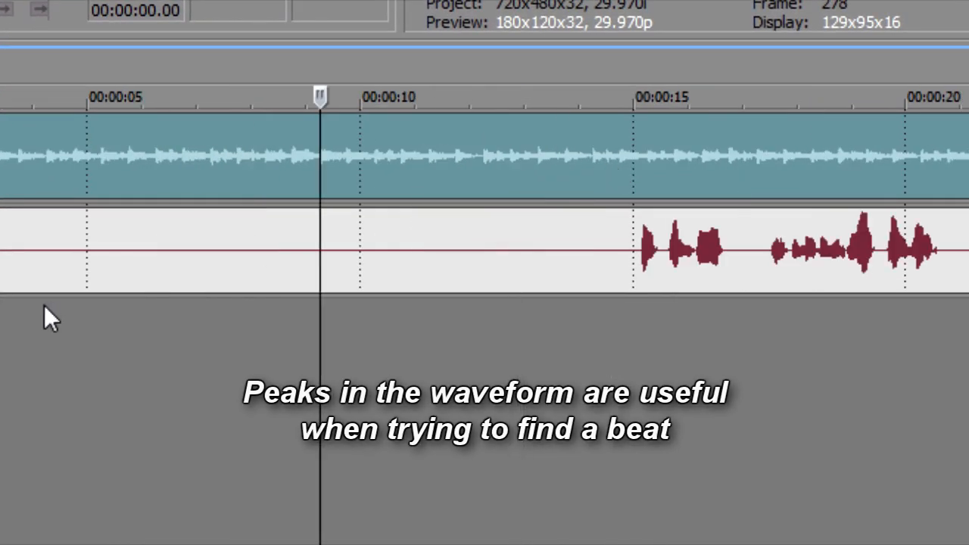
pyautogui.moveTo(0, 212); pyautogui.dragTo(587, 210)
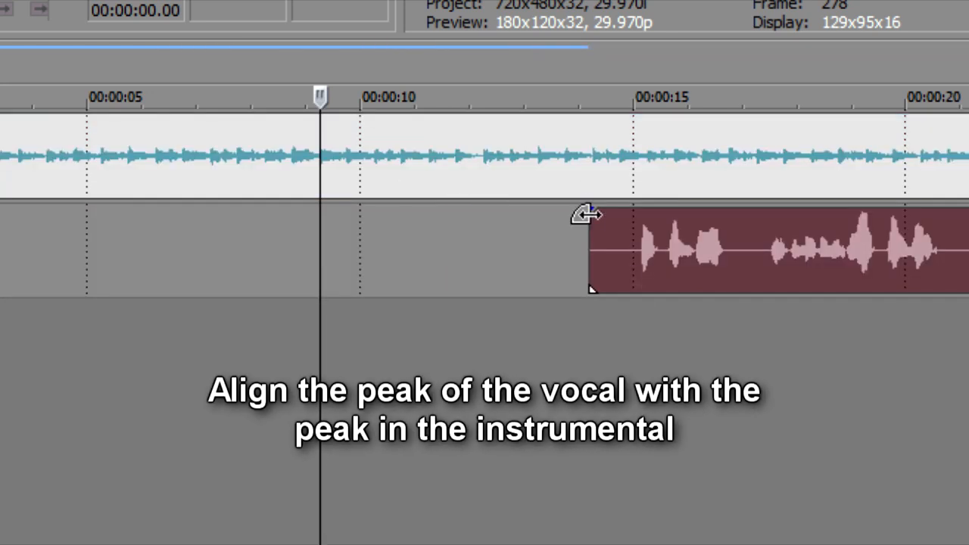
pyautogui.moveTo(685, 269); pyautogui.dragTo(379, 253)
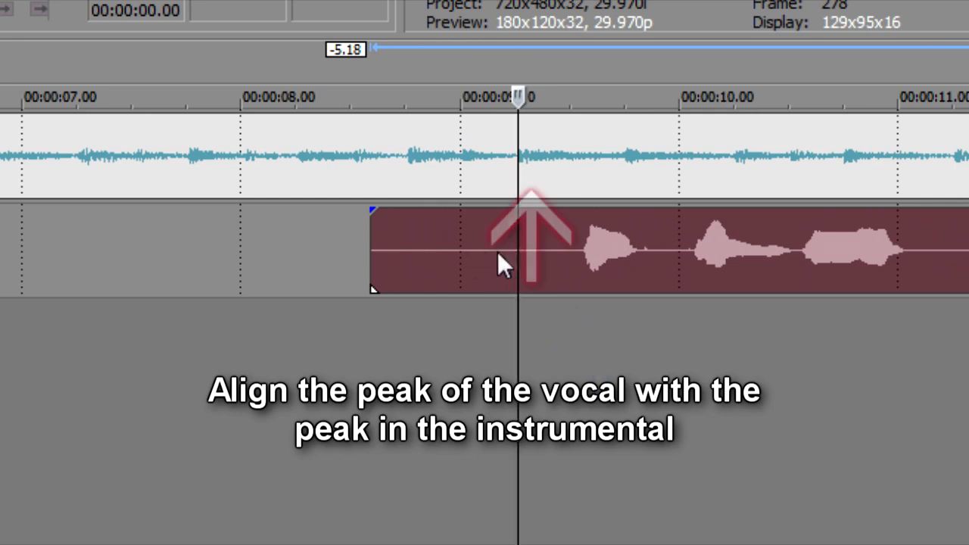
pyautogui.moveTo(573, 254); pyautogui.dragTo(509, 248)
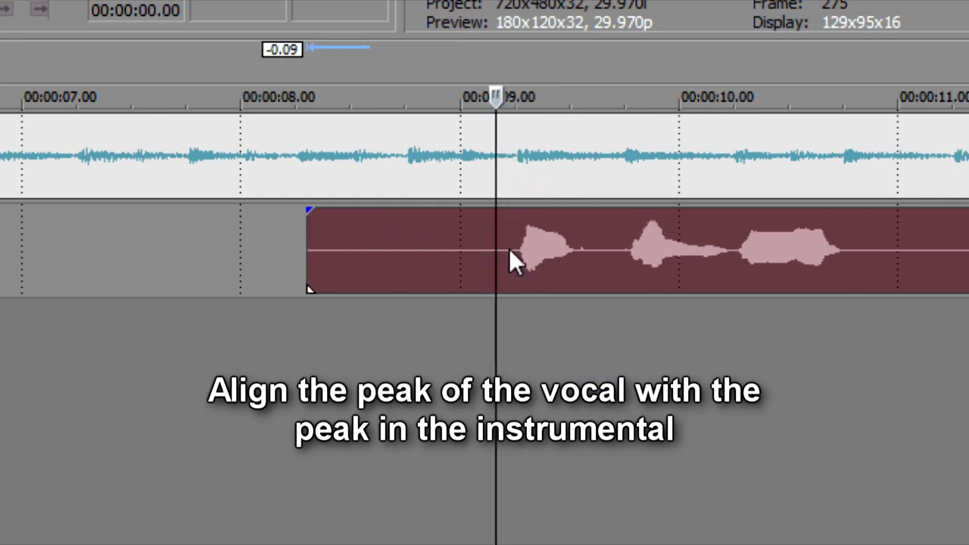
# Play both tracks from a few seconds before the vocal entry to check the synchronization.
pyautogui.click(349, 282)
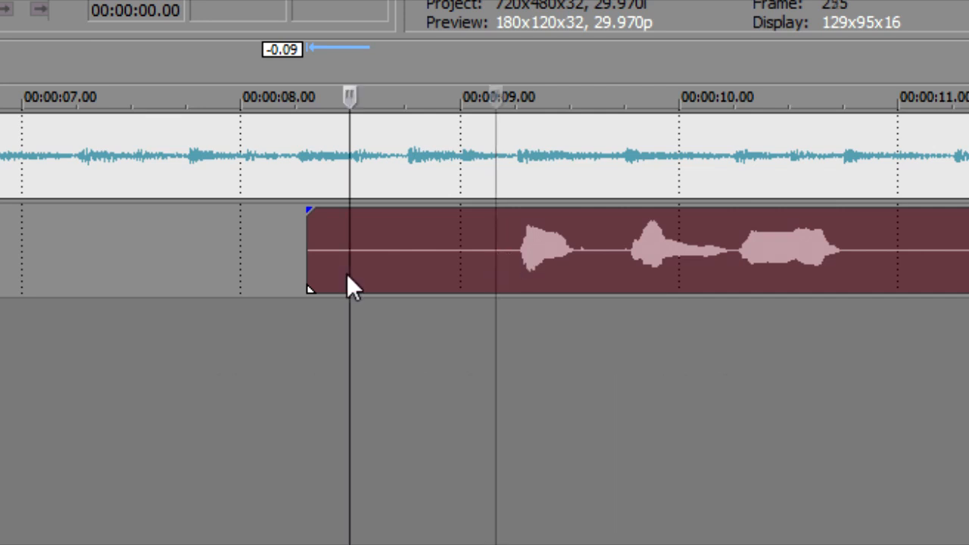
pyautogui.click(2, 297)
pyautogui.press('space')
pyautogui.scroll(-5, 2, 299)
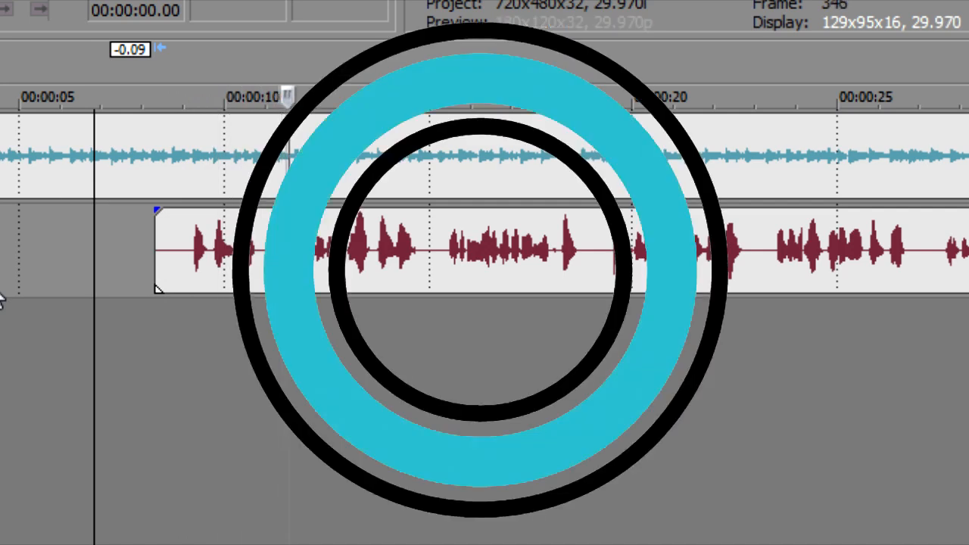
pyautogui.scroll(-2, 0, 299)
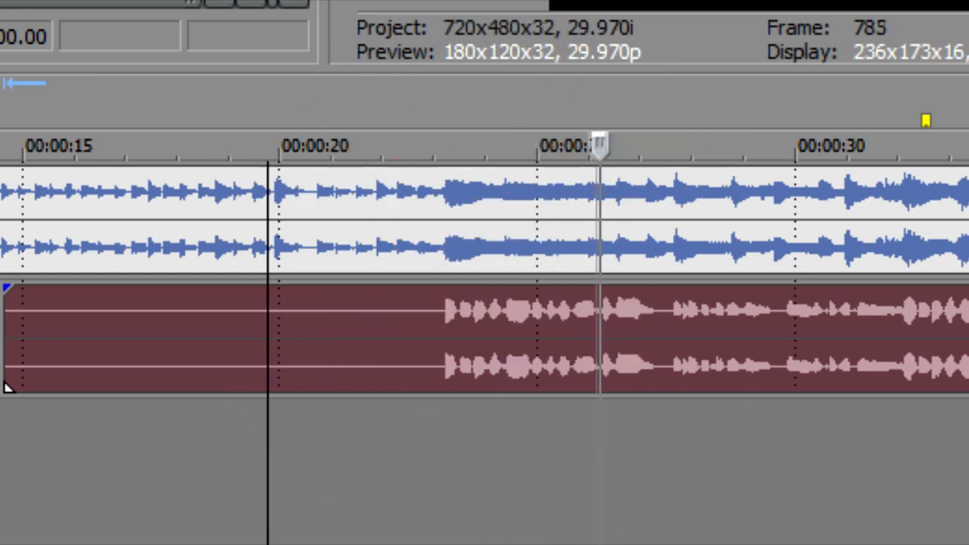
# Shift the vocal clip 17 frames later and play the result from just before the 23-second mark.
pyautogui.press('space')
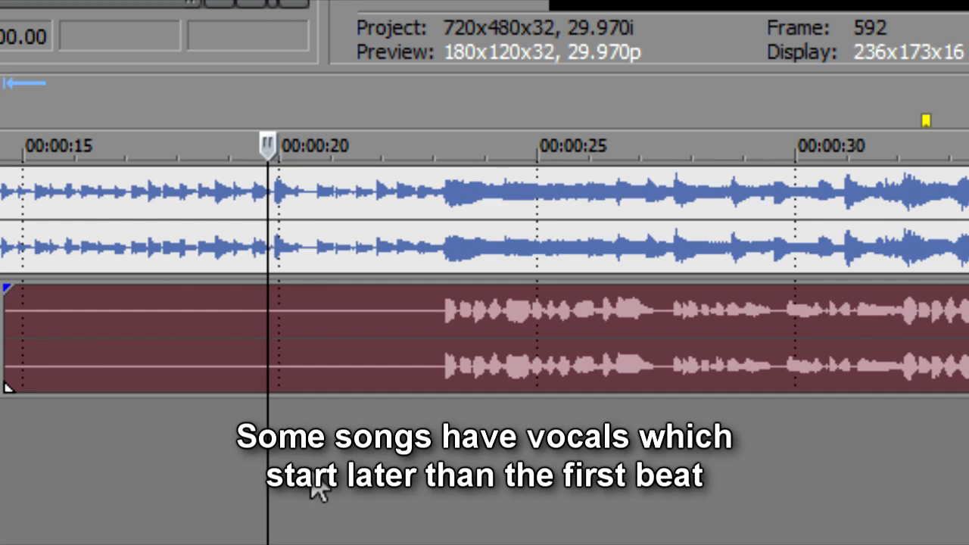
pyautogui.click(428, 358)
pyautogui.scroll(2, 428, 358)
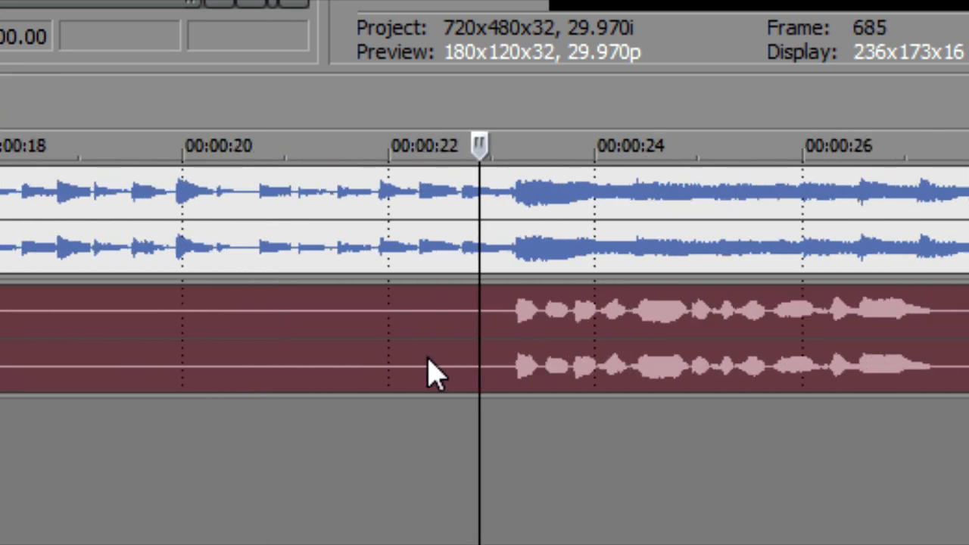
pyautogui.moveTo(577, 352); pyautogui.dragTo(640, 368)
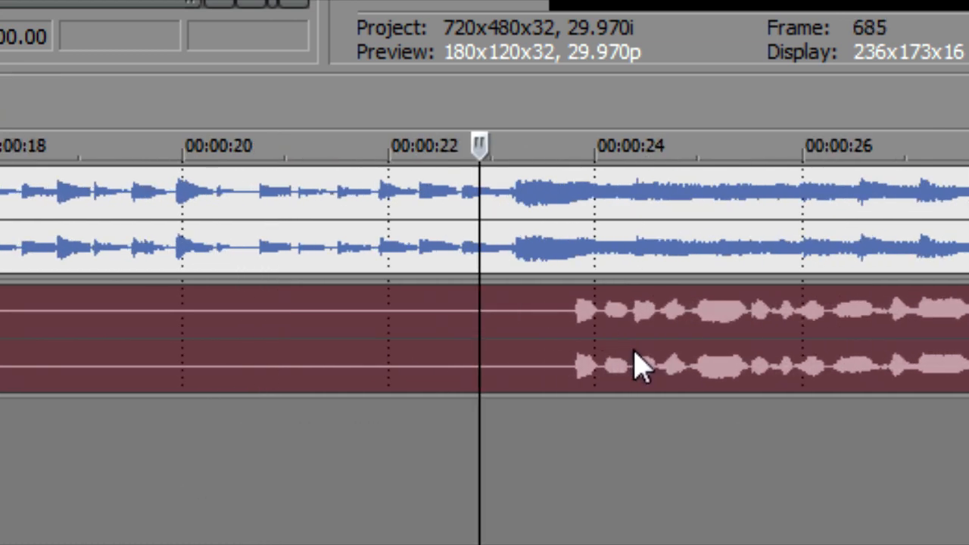
pyautogui.press('space')
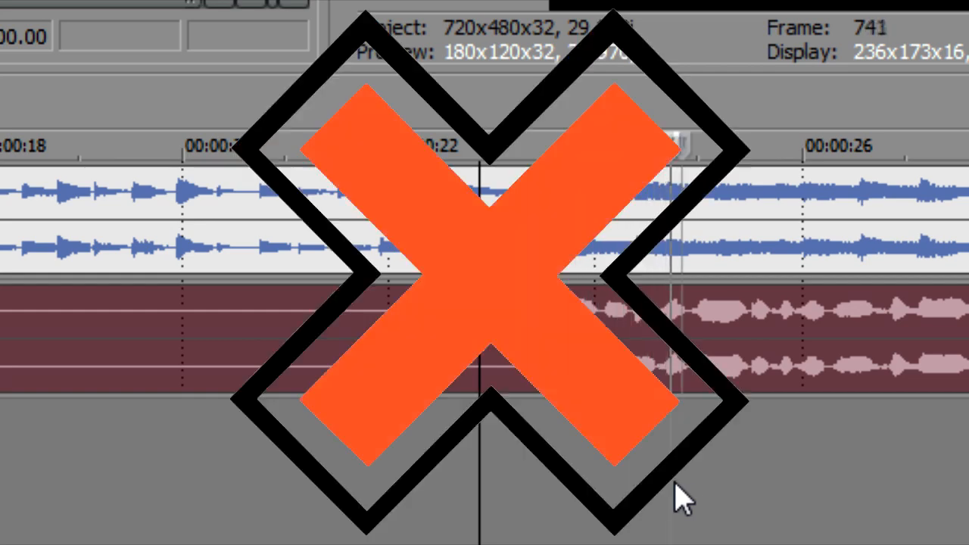
pyautogui.press('space')
# Place the cursor on another instrumental peak at 31 seconds and mute the vocal track.
pyautogui.scroll(-2, 681, 500)
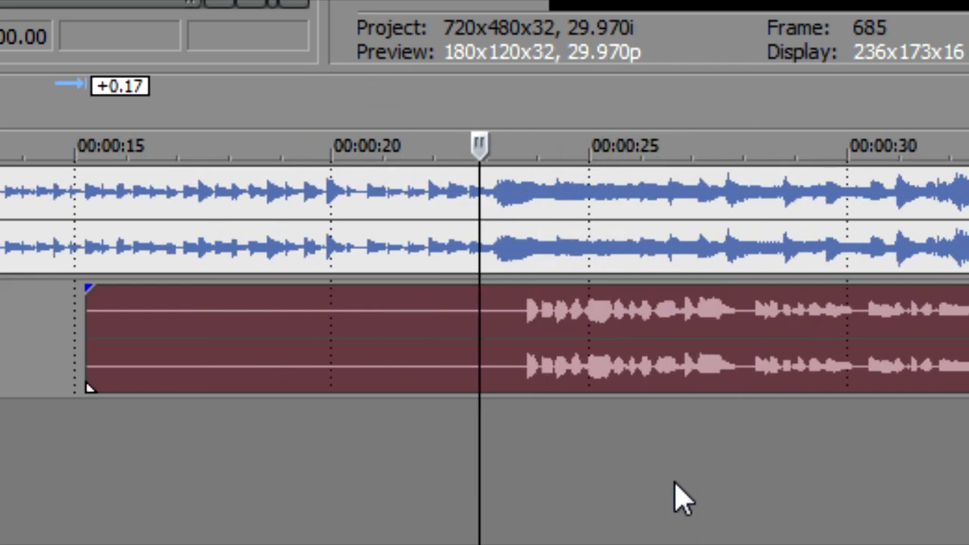
pyautogui.click(879, 335)
pyautogui.scroll(-1, 879, 336)
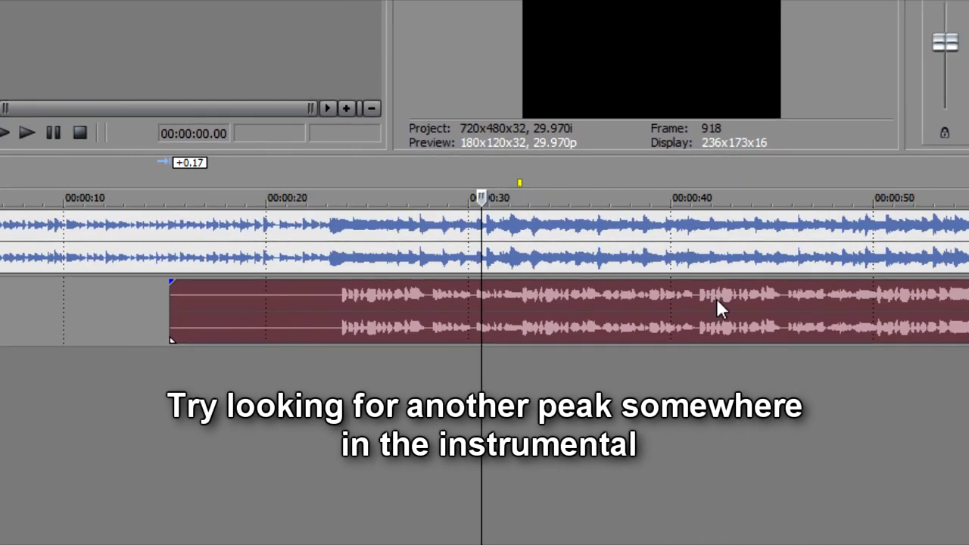
pyautogui.click(489, 258)
pyautogui.scroll(3, 489, 258)
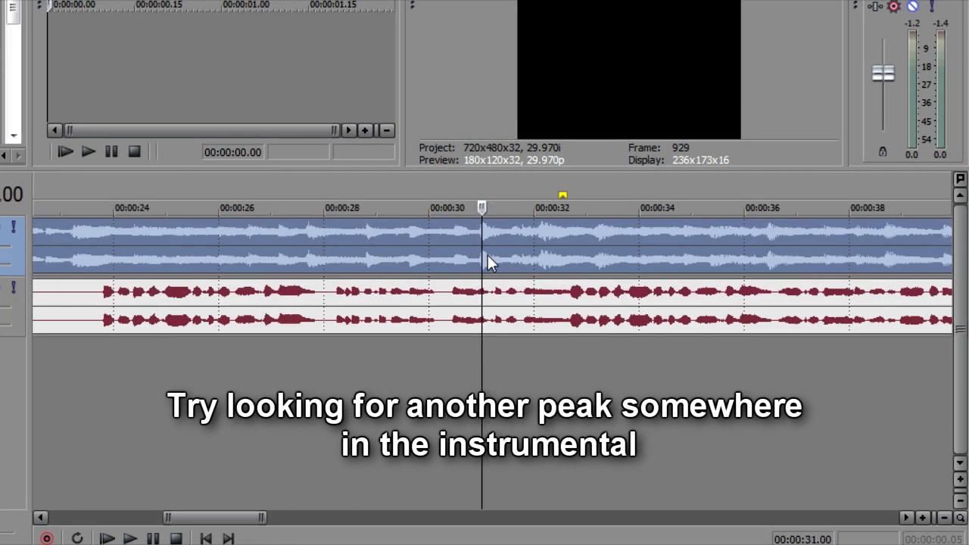
pyautogui.scroll(2, 488, 255)
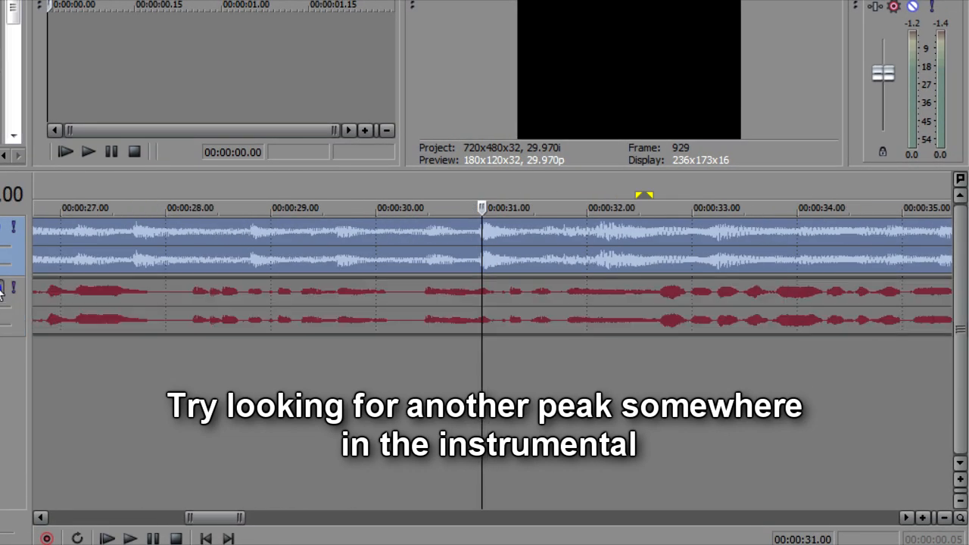
# Listen to the instrumental alone from 00:00:28.20 through the peak at 31 seconds.
pyautogui.click(238, 264)
pyautogui.press('space')
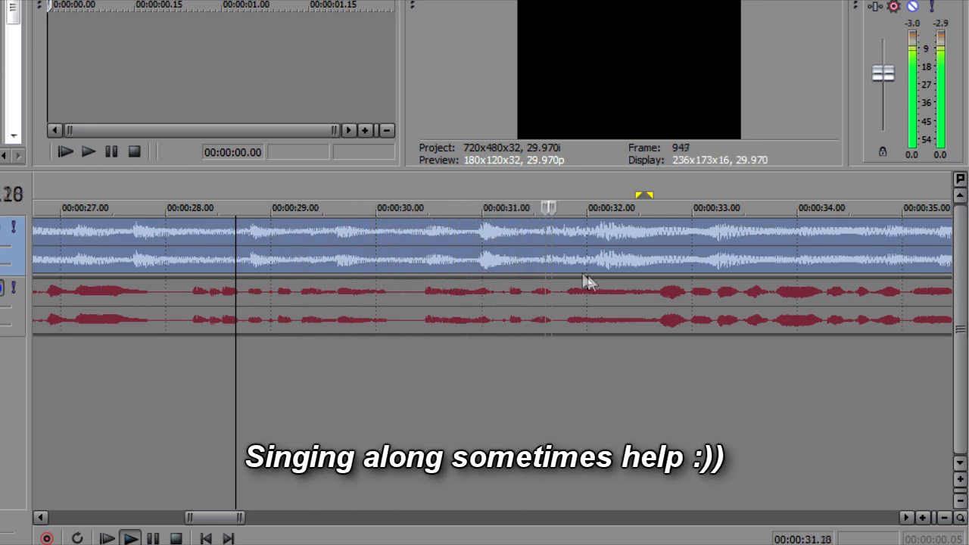
pyautogui.press('space')
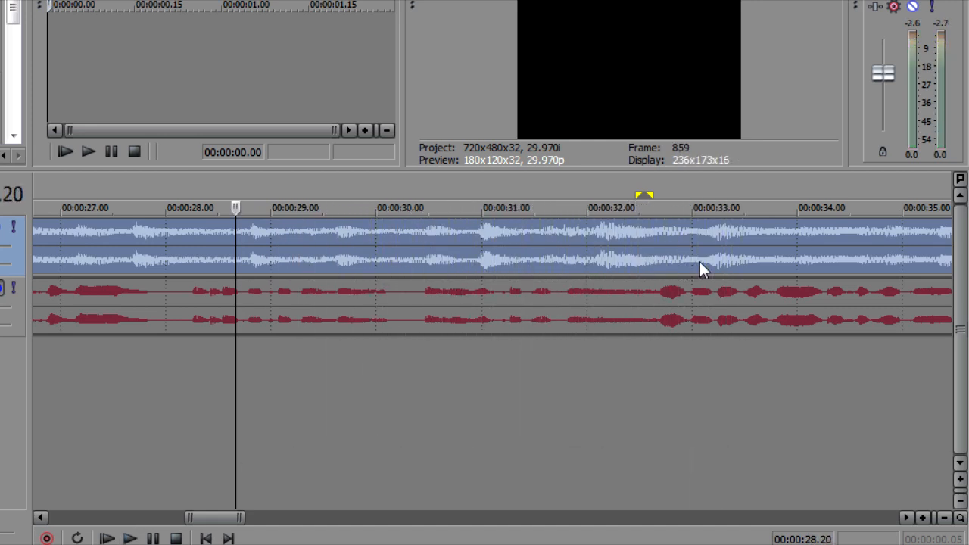
# Place the cursor on the instrumental peak at frame 995 and shift the vocal clip about 6 frames later so a syllable starts there.
pyautogui.click(705, 261)
pyautogui.scroll(1, 705, 261)
pyautogui.press('Right')
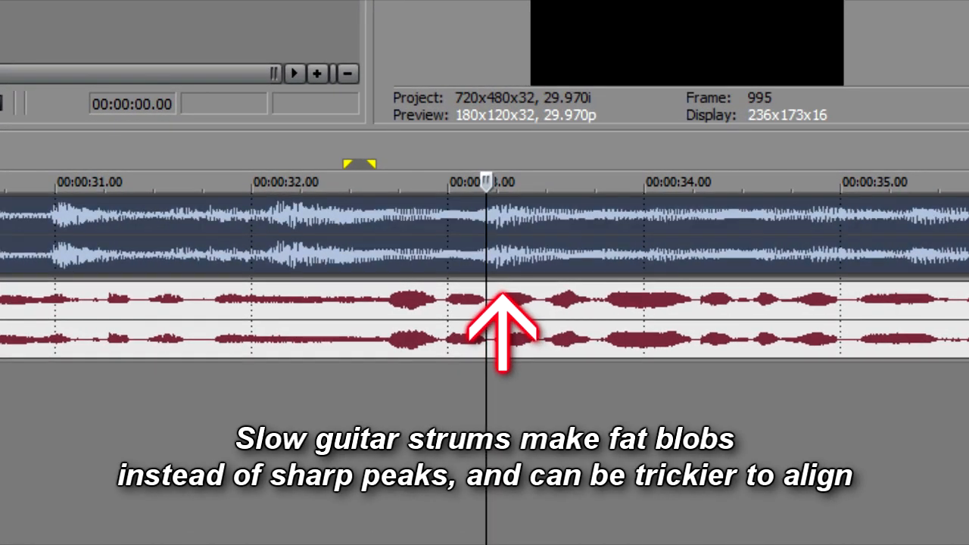
pyautogui.moveTo(415, 332); pyautogui.dragTo(477, 334)
pyautogui.press('space')
pyautogui.press('space')
pyautogui.moveTo(561, 334); pyautogui.dragTo(542, 334)
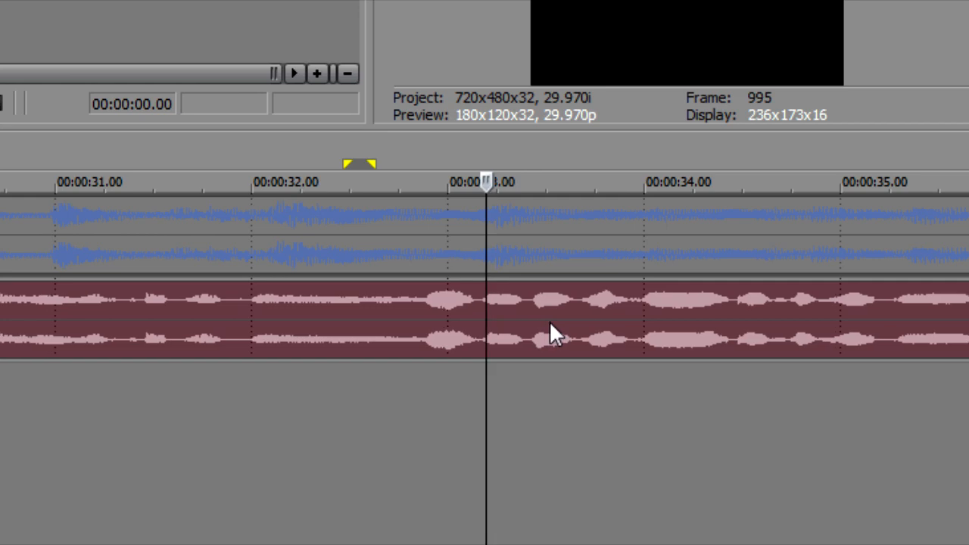
# Unmute the instrumental and play both tracks from just after 32 seconds to check the new vocal alignment.
pyautogui.click(2, 212)
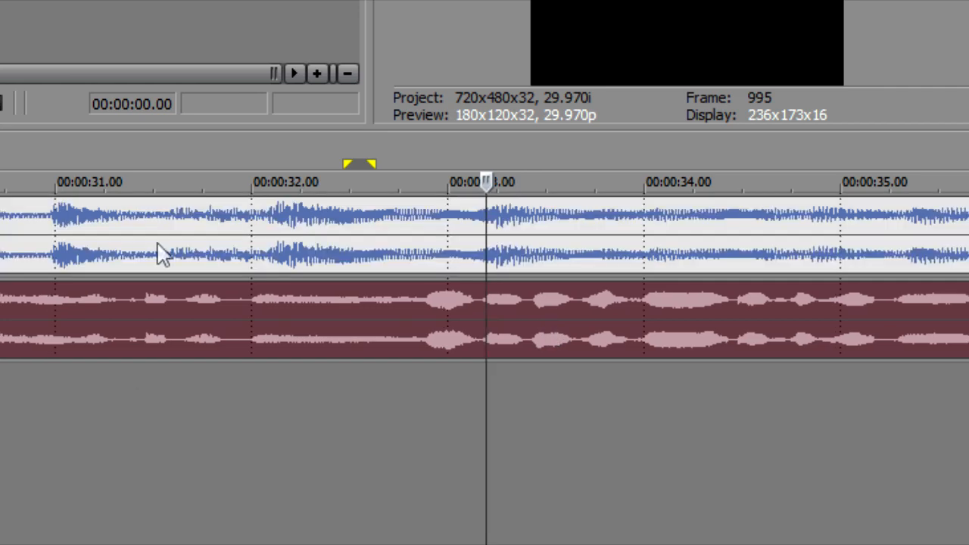
pyautogui.click(331, 254)
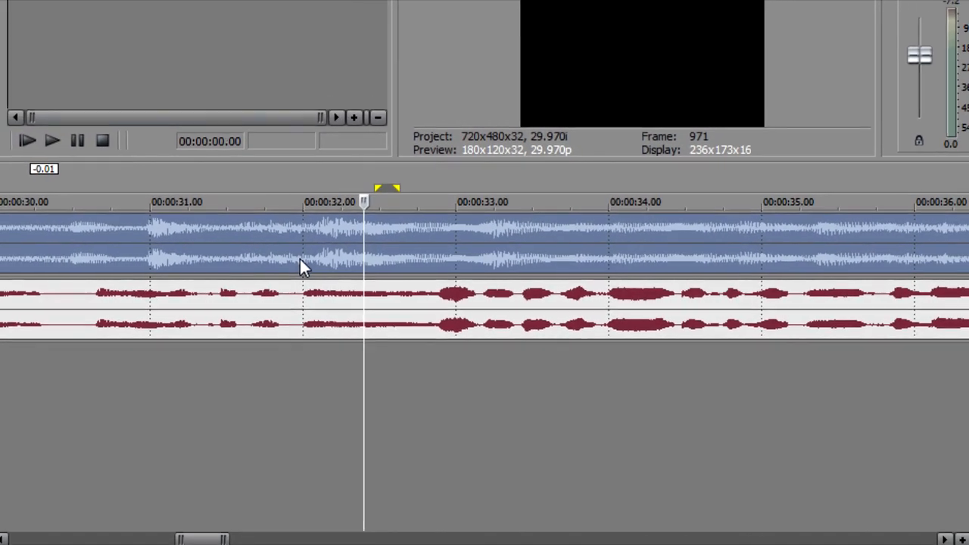
pyautogui.press('space')
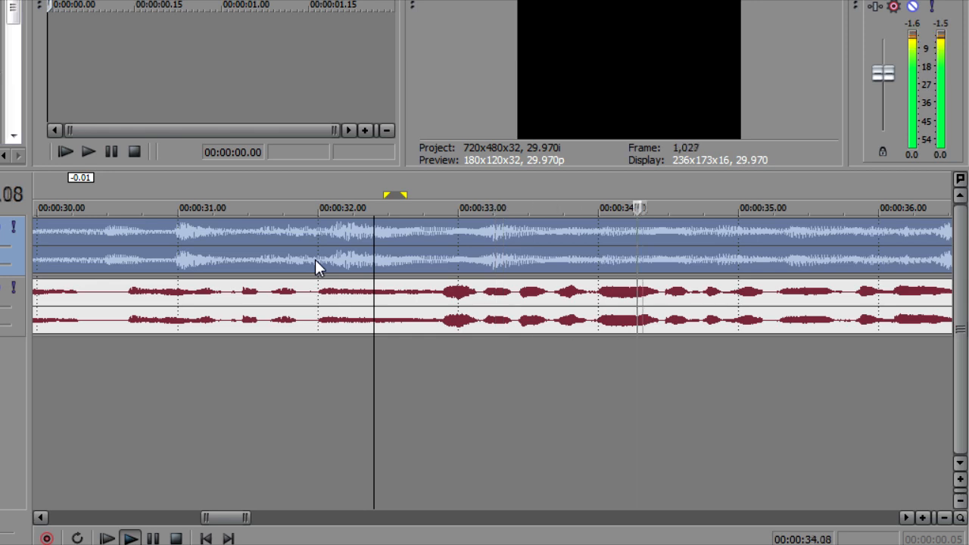
pyautogui.scroll(-2, 315, 260)
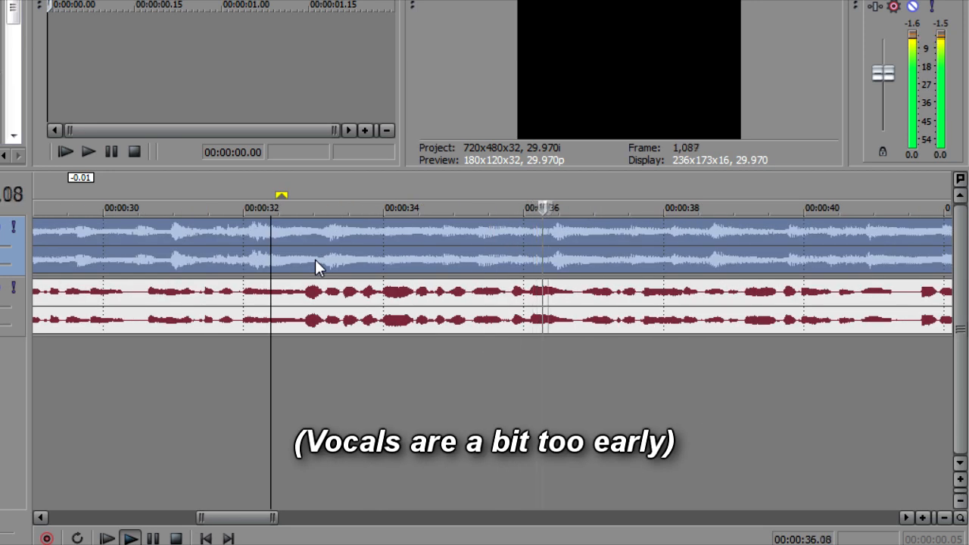
pyautogui.scroll(-1, 315, 260)
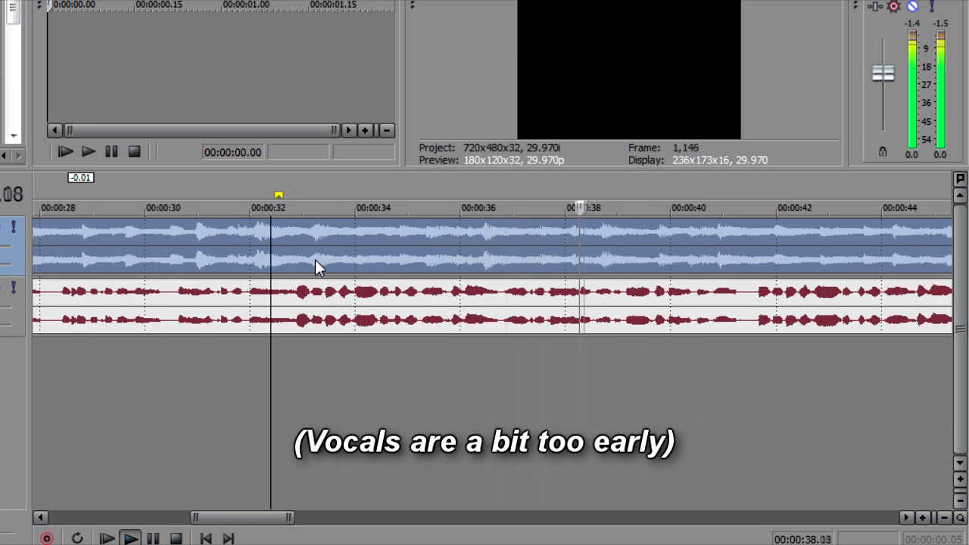
pyautogui.scroll(-2, 315, 260)
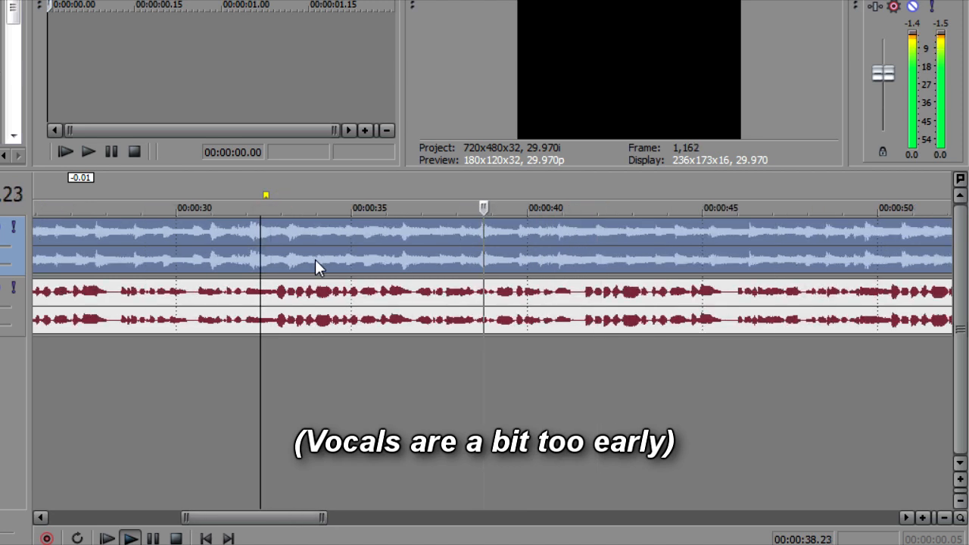
# Place the cursor at 00:00:41.09 in the vocal pause and nudge the vocal clip slightly later.
pyautogui.click(588, 260)
pyautogui.press('space')
pyautogui.click(560, 254)
pyautogui.scroll(3, 560, 255)
pyautogui.click(439, 308)
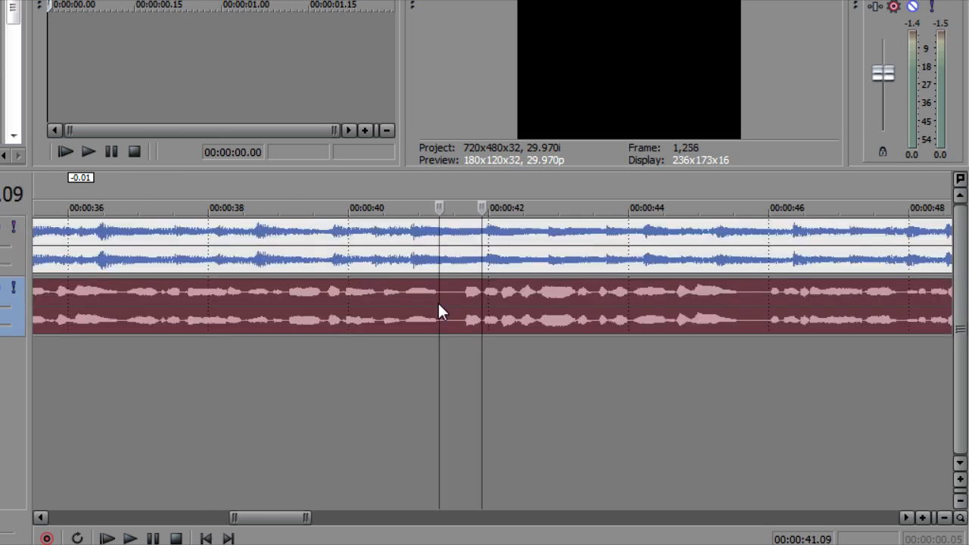
pyautogui.scroll(2, 439, 309)
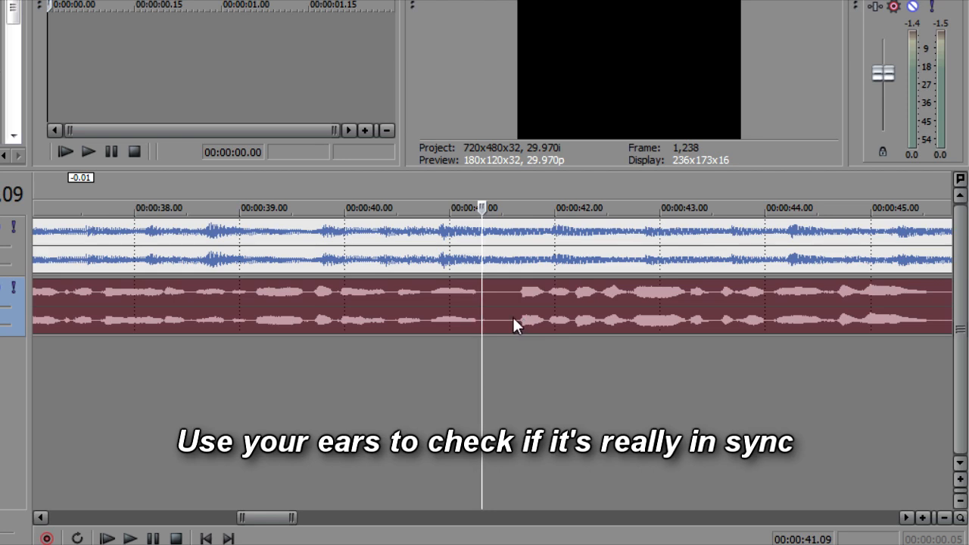
pyautogui.moveTo(513, 315); pyautogui.dragTo(517, 315)
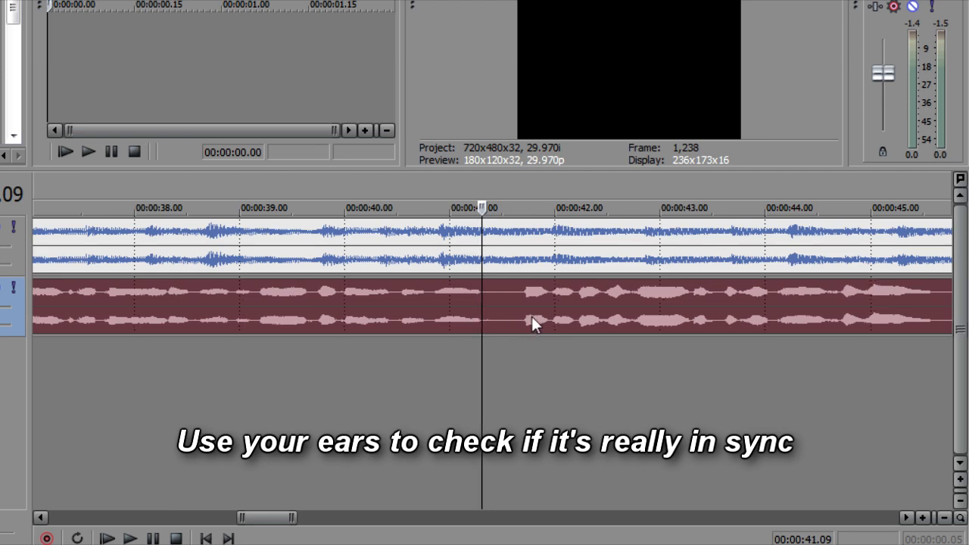
# Play both tracks from 00:00:39.29 to check the nudged vocal by ear.
pyautogui.click(341, 302)
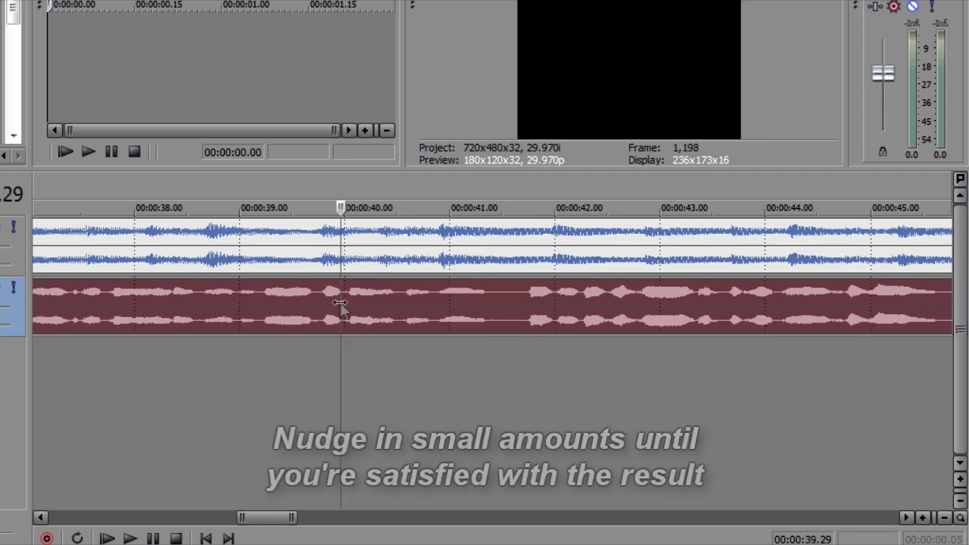
pyautogui.press('space')
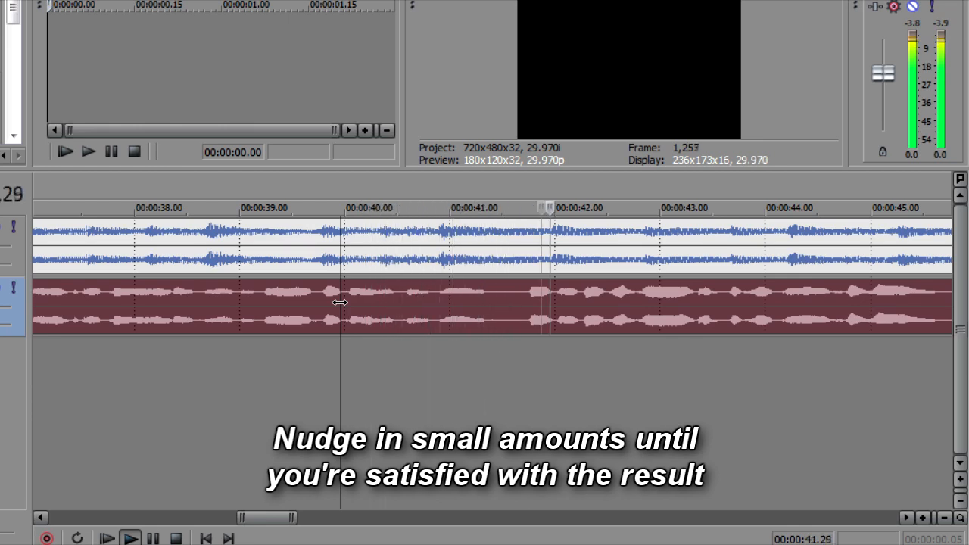
pyautogui.scroll(-3, 339, 302)
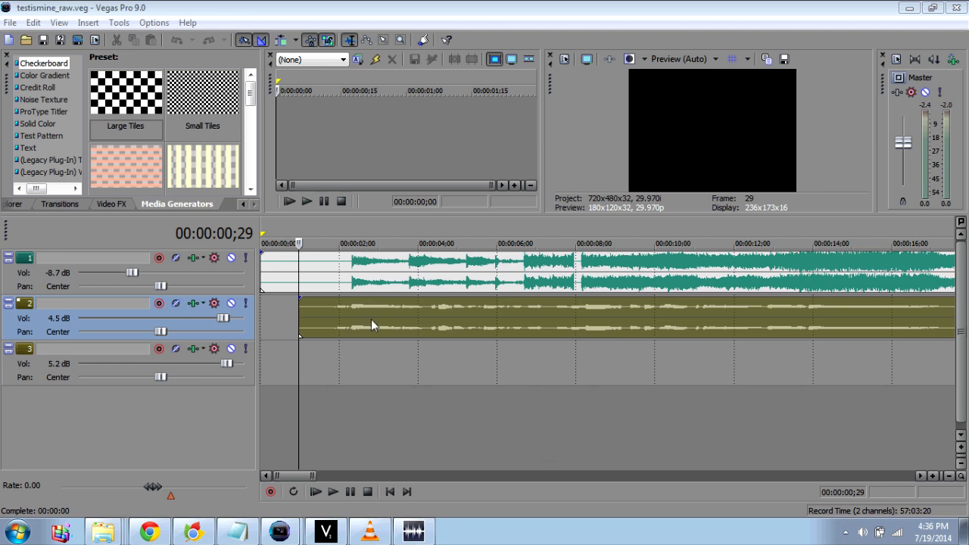
# Play the testismine_raw.veg project from 00:00:00;29 to check whether the vocal stays in sync with the instrumental.
pyautogui.press('space')
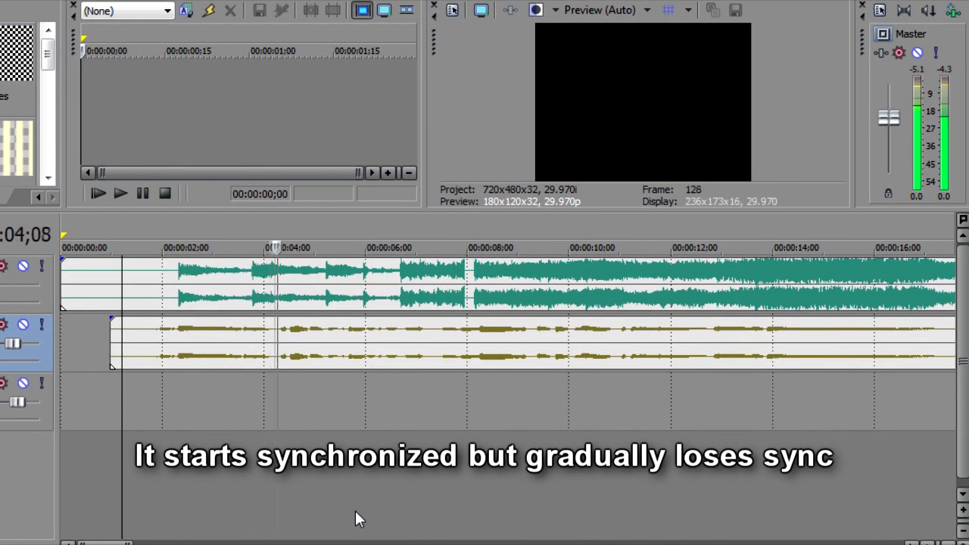
pyautogui.scroll(-2, 355, 520)
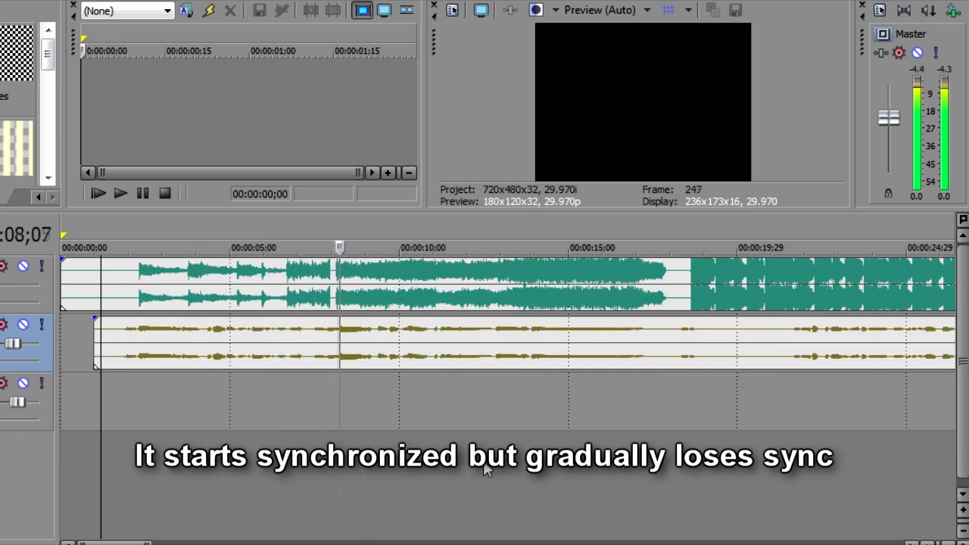
pyautogui.click(600, 350)
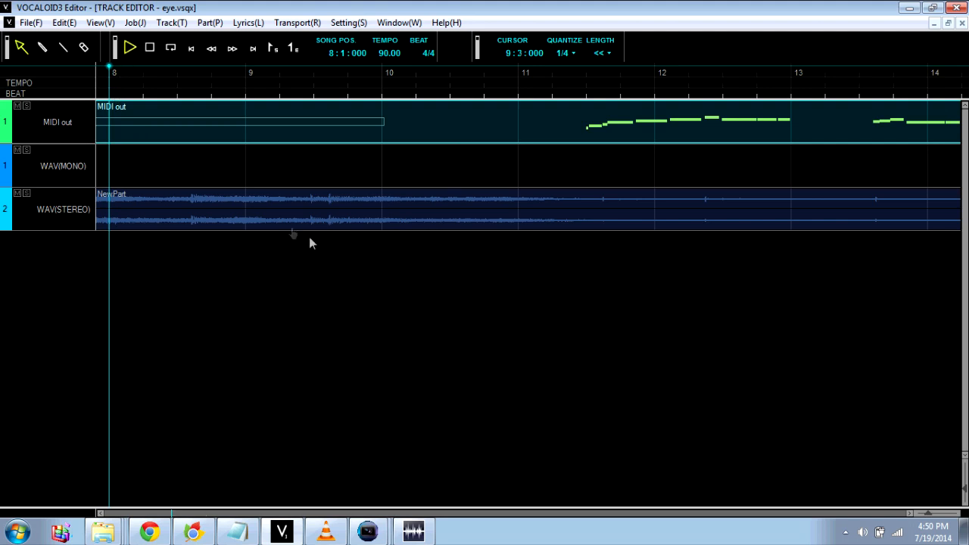
# In VOCALOID3 Editor, end playback of the eye.vsqx sequence and start its Wave export.
pyautogui.press('space')
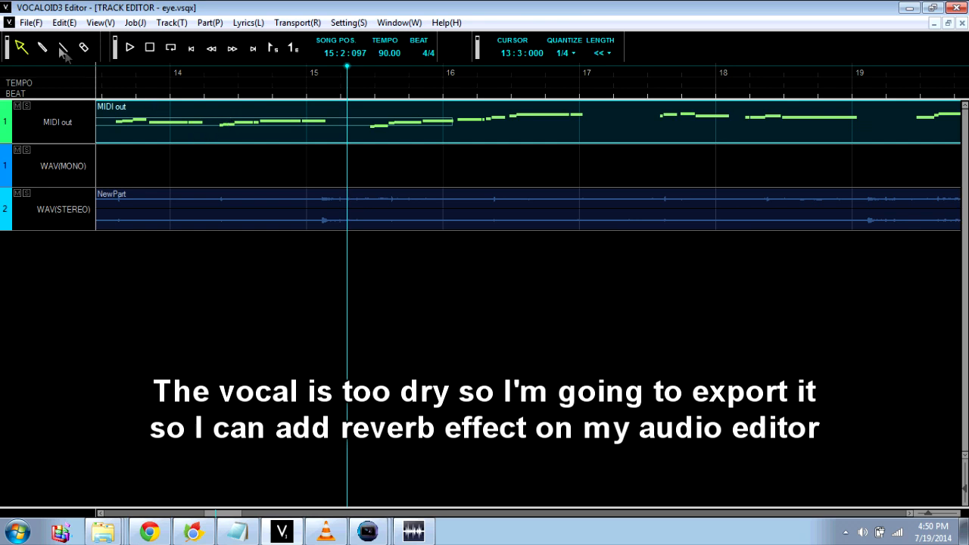
pyautogui.click(32, 23)
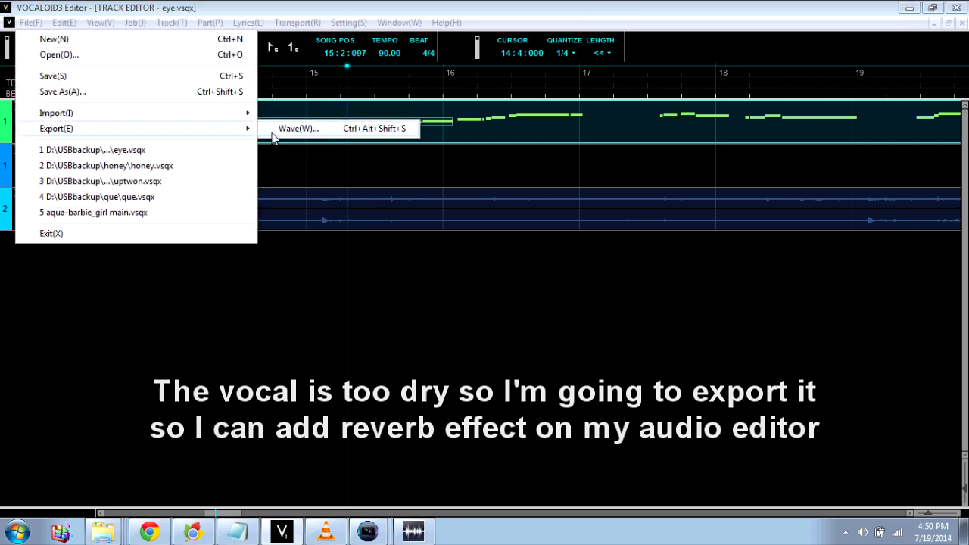
pyautogui.click(279, 143)
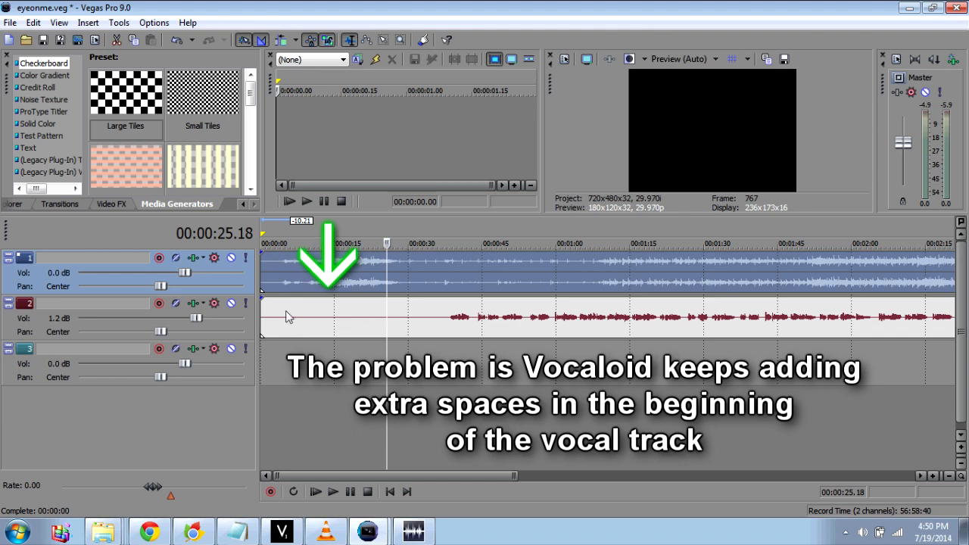
# In Vegas Pro, play the exported vocal against the instrumental in eyeonme.veg to check their alignment.
pyautogui.click(464, 324)
pyautogui.press('space')
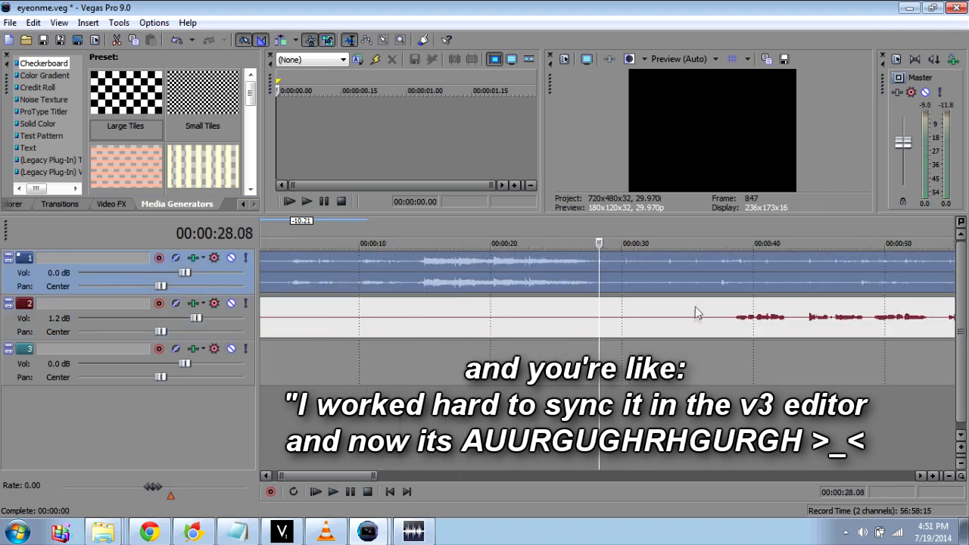
pyautogui.scroll(-4, 665, 299)
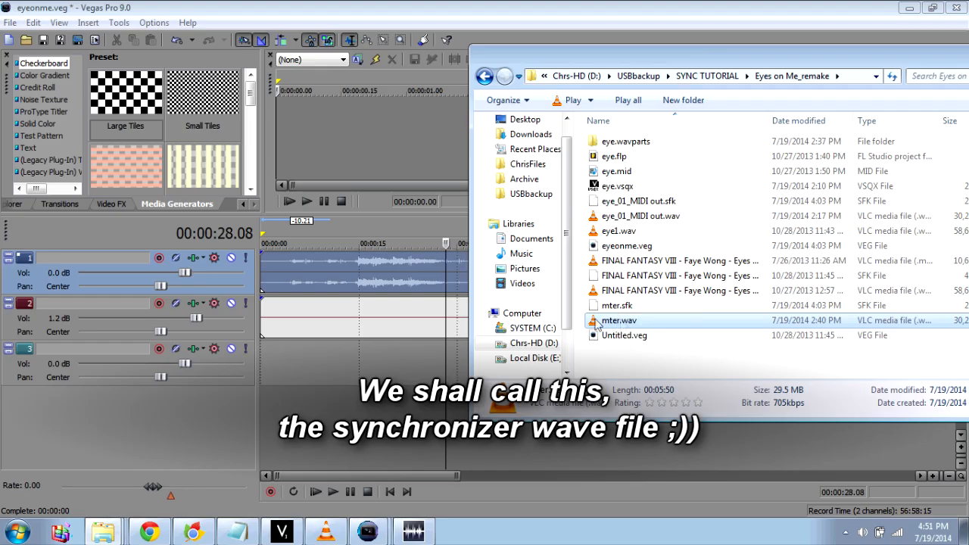
# Add mter.wav at the start of track 3 and shift the instrumental clip later to match its loud peak with that file's.
pyautogui.moveTo(331, 367); pyautogui.dragTo(295, 366)
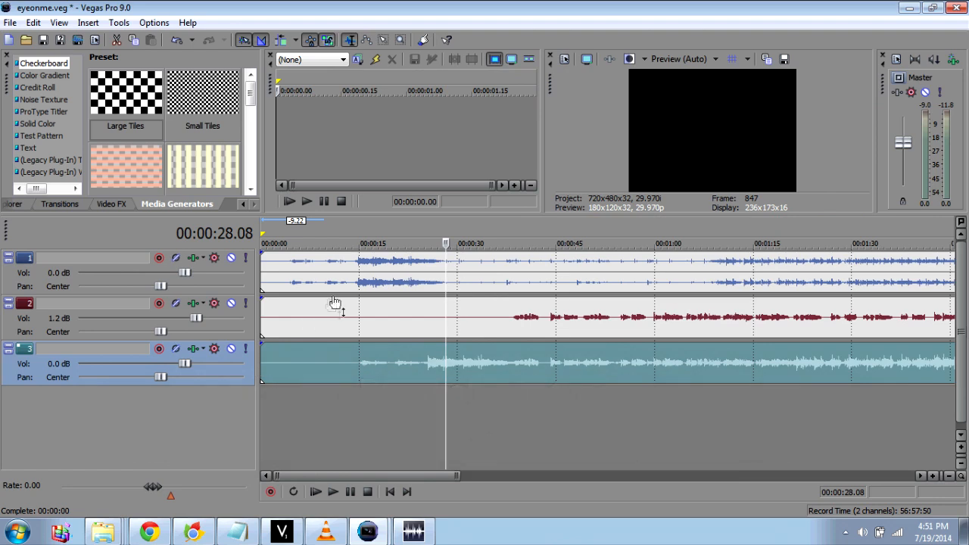
pyautogui.moveTo(353, 280); pyautogui.dragTo(421, 272)
pyautogui.click(426, 324)
pyautogui.scroll(5, 426, 318)
# Play the aligned project and mute the mter.wav track to hear only the instrumental and vocal.
pyautogui.click(452, 333)
pyautogui.press('space')
pyautogui.click(231, 348)
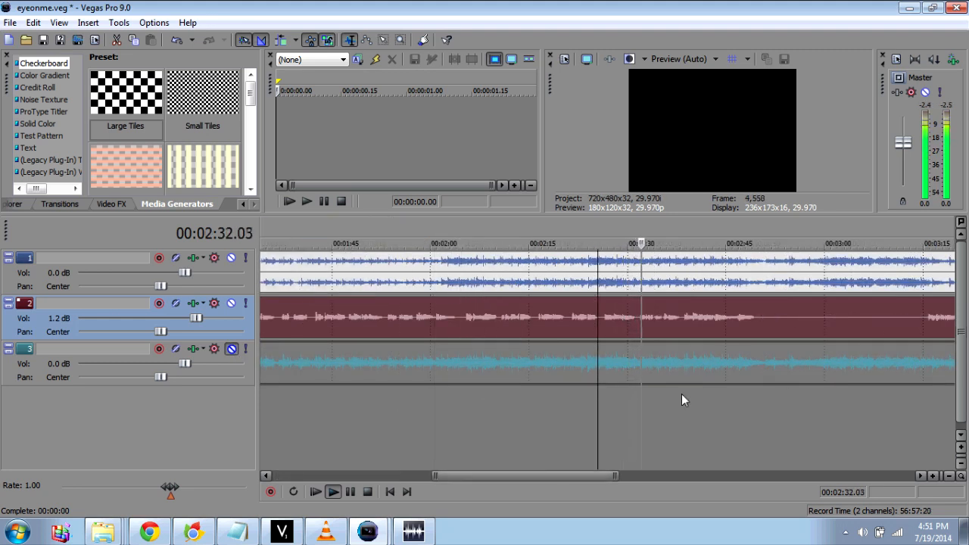
pyautogui.scroll(-1, 681, 394)
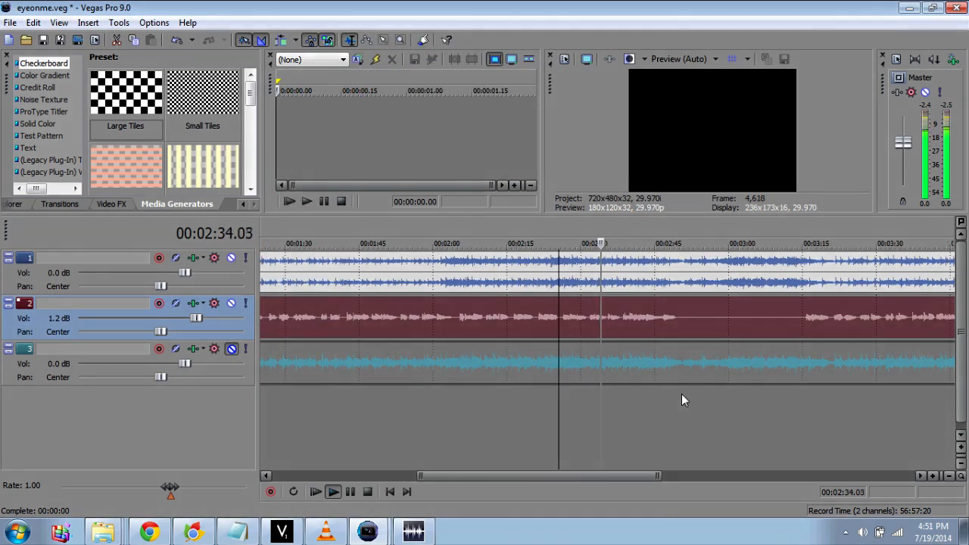